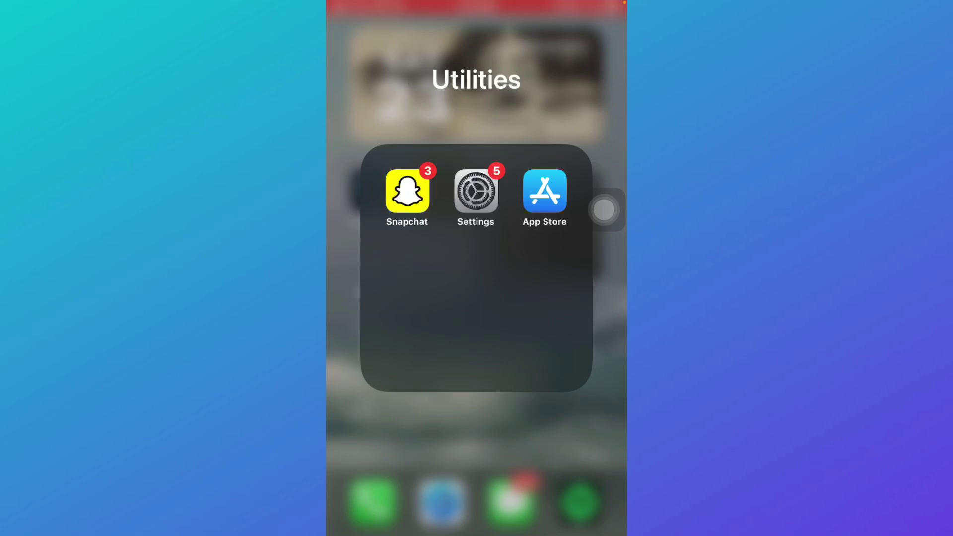
Launch Snapchat by tapping its icon in the home screen's Utilities folder
click(414, 194)
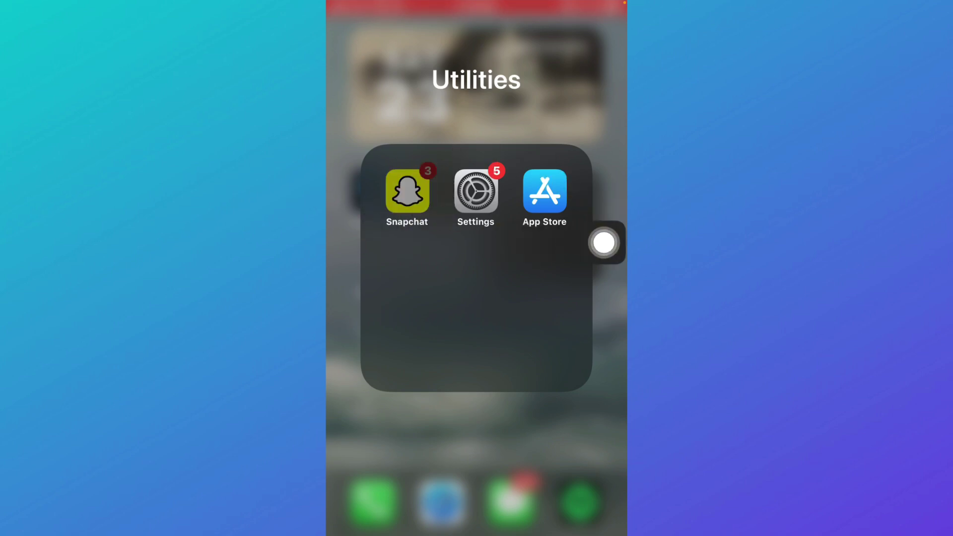
Expand Snapchat's camera side toolbar and open Director Mode to browse its templates
mouse_move(603, 243)
mouse_down()
mouse_move(582, 154)
mouse_move(609, 189)
mouse_move(604, 233)
mouse_move(595, 230)
mouse_move(604, 415)
mouse_move(601, 370)
mouse_move(549, 266)
mouse_move(568, 253)
mouse_move(581, 261)
mouse_move(604, 419)
mouse_up()
click(606, 150)
click(606, 351)
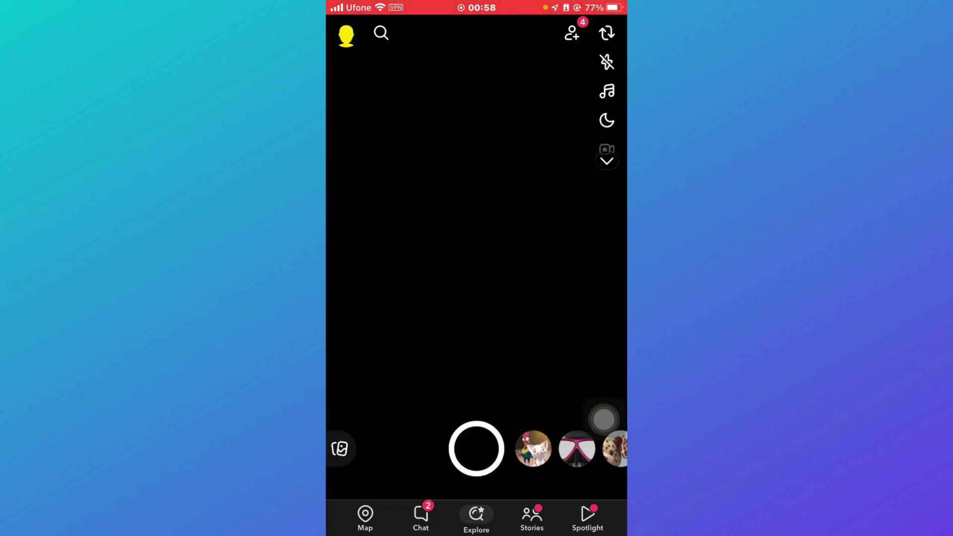
Bring up the app switcher, dismiss it, and return to the Utilities folder
click(603, 419)
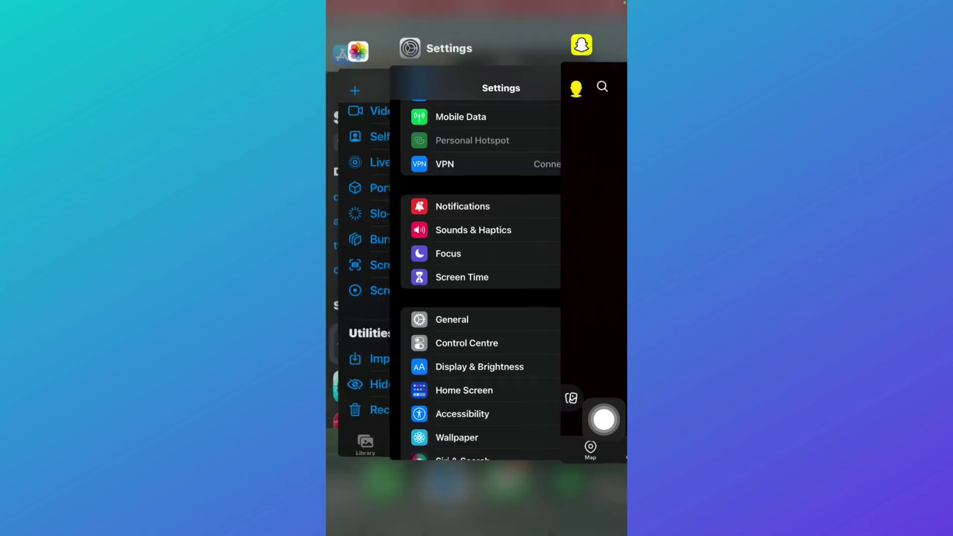
click(593, 248)
click(603, 420)
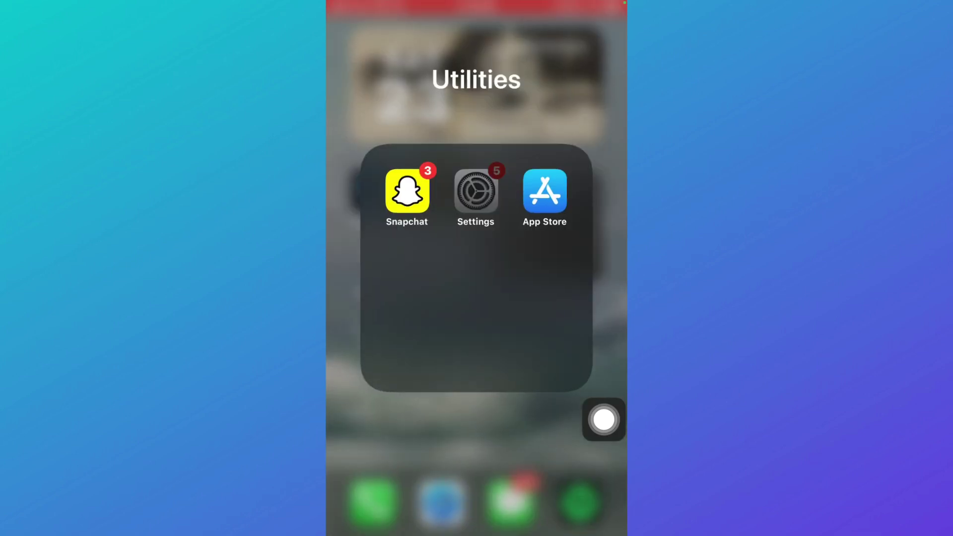
Open Settings > General > iPhone Storage to see Snapchat using 6.56 GB
click(475, 192)
scroll(476, 298, down, 2)
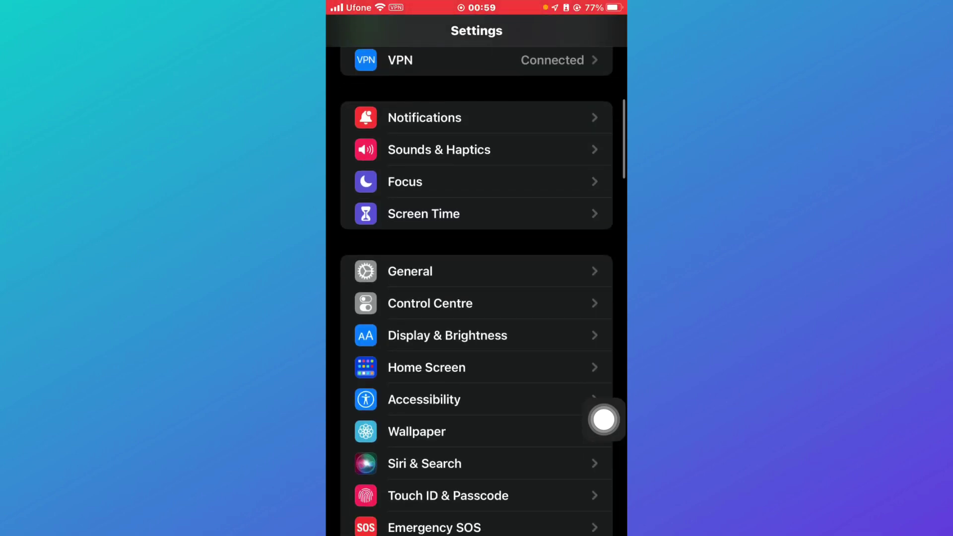
click(539, 277)
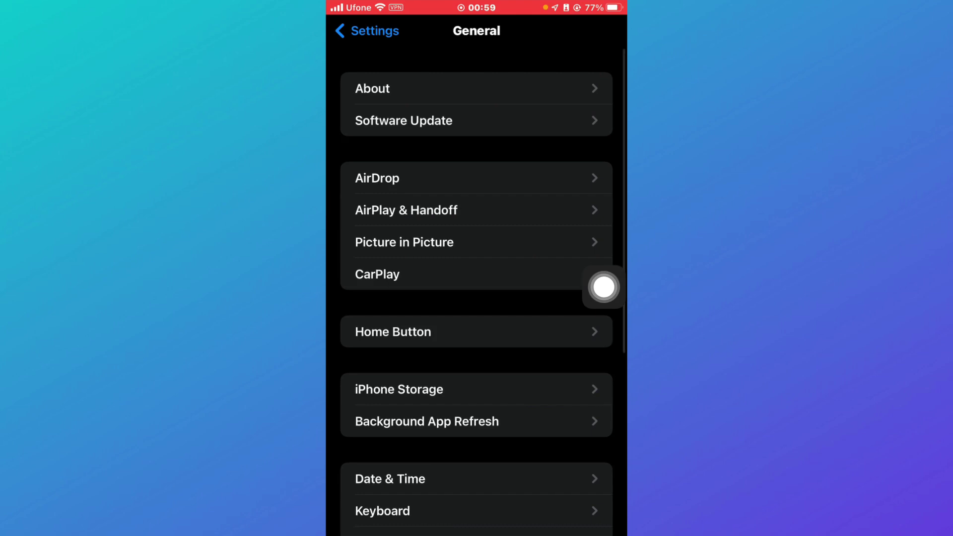
scroll(477, 297, down, 2)
click(546, 295)
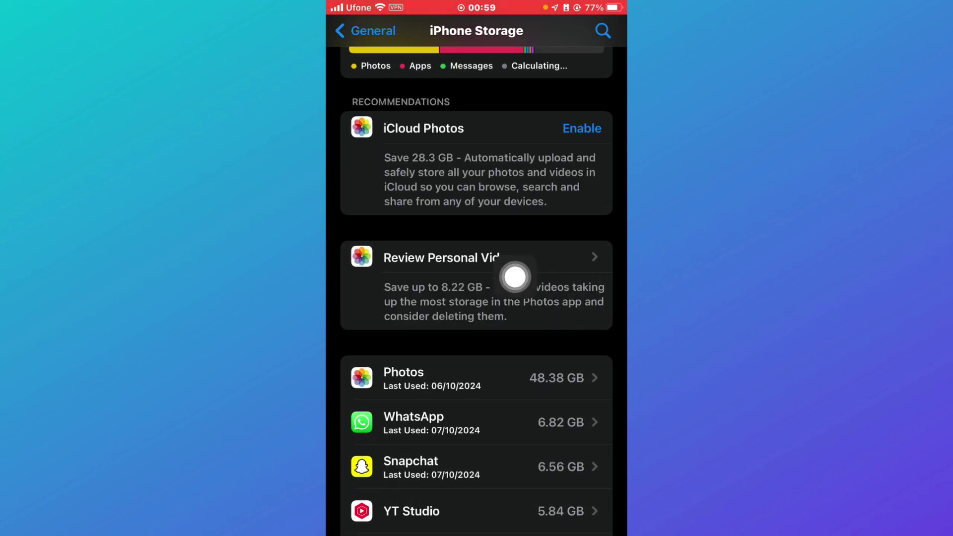
scroll(604, 400, down, 4)
Review Snapchat's storage page with Offload App and Delete App, then return to General
click(541, 347)
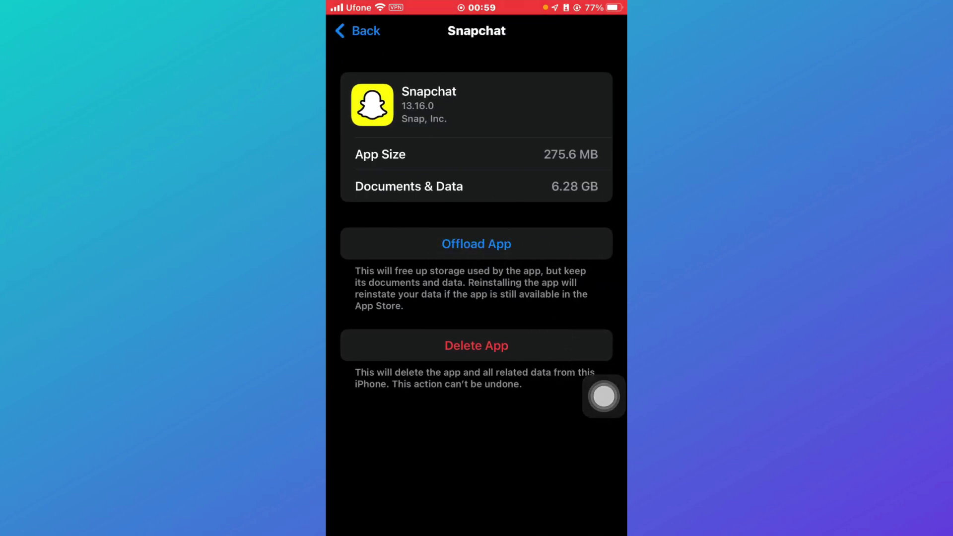
scroll(604, 396, down, 2)
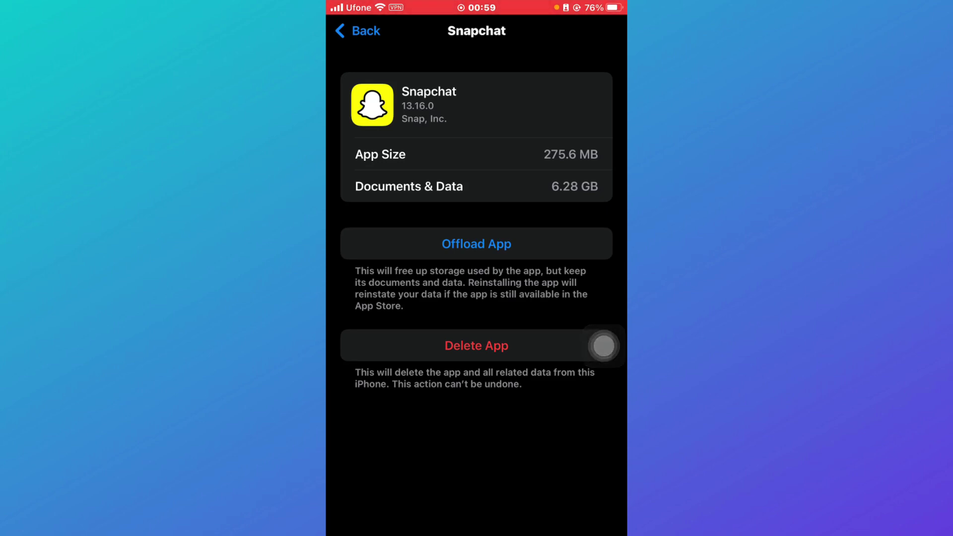
click(357, 31)
drag(329, 248, 496, 249)
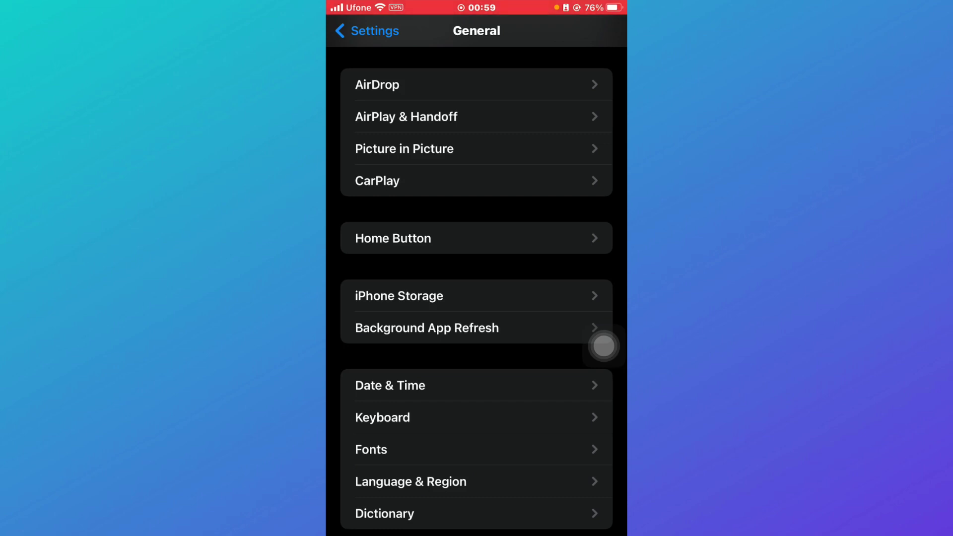
Launch the App Store and open Snapchat's store page showing an available update
double_click(604, 346)
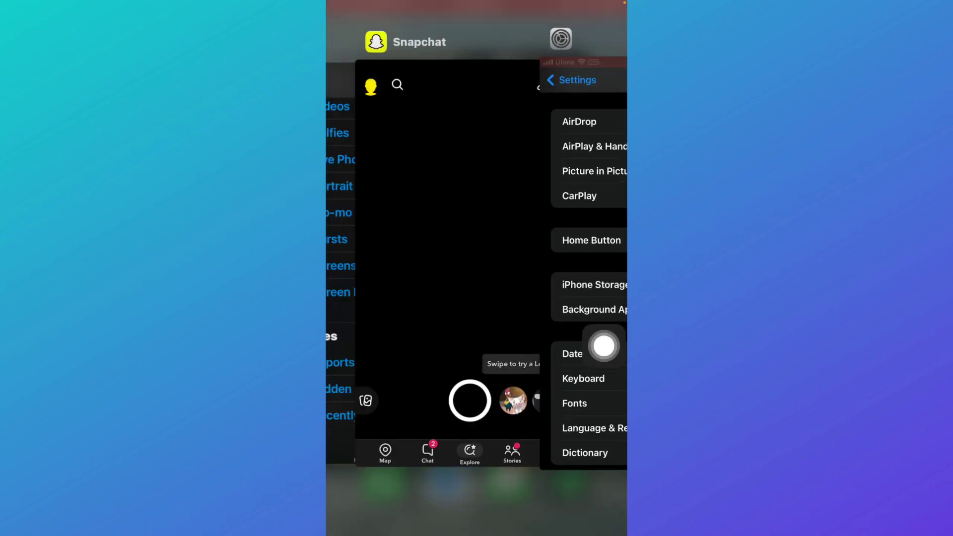
drag(446, 273, 511, 273)
click(595, 277)
click(603, 346)
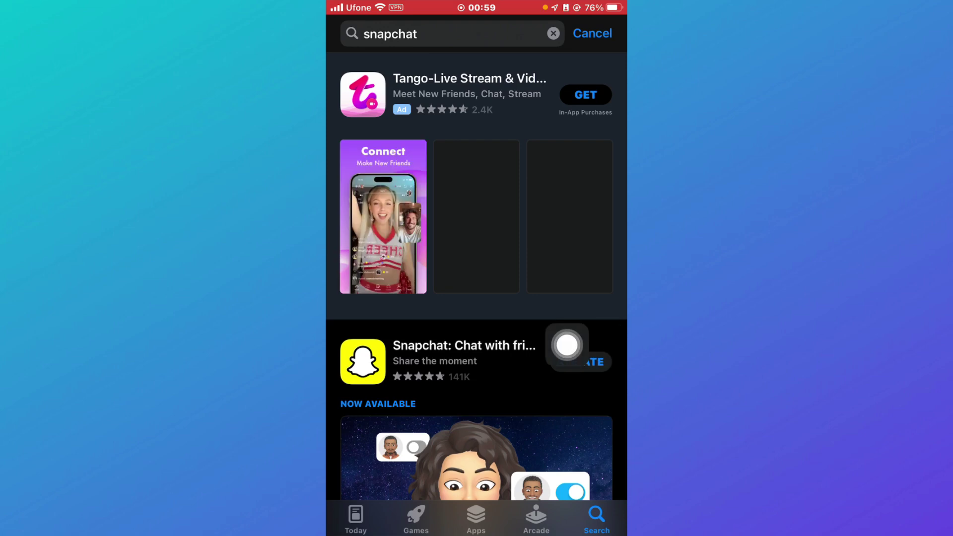
click(447, 359)
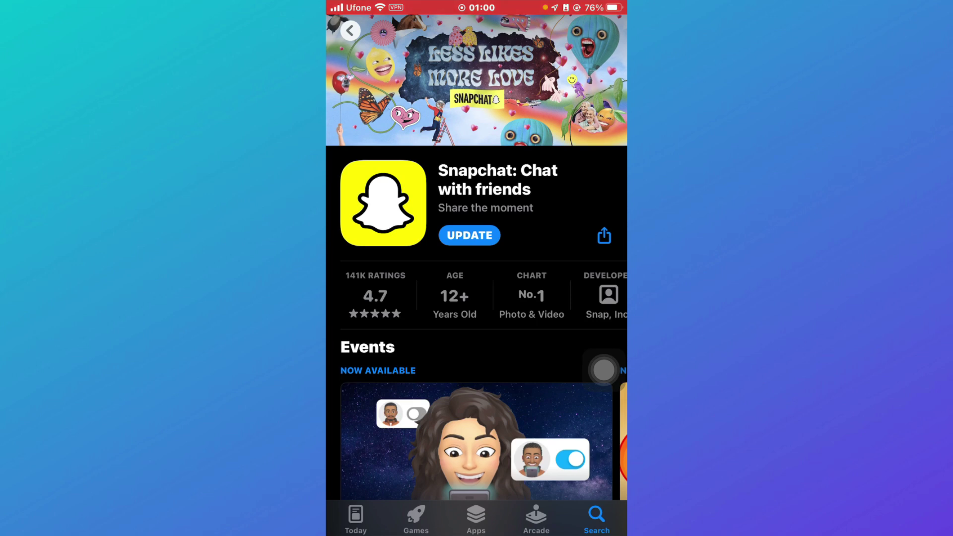
Switch back to Snapchat, open the Chat list, and cancel out of search
double_click(604, 370)
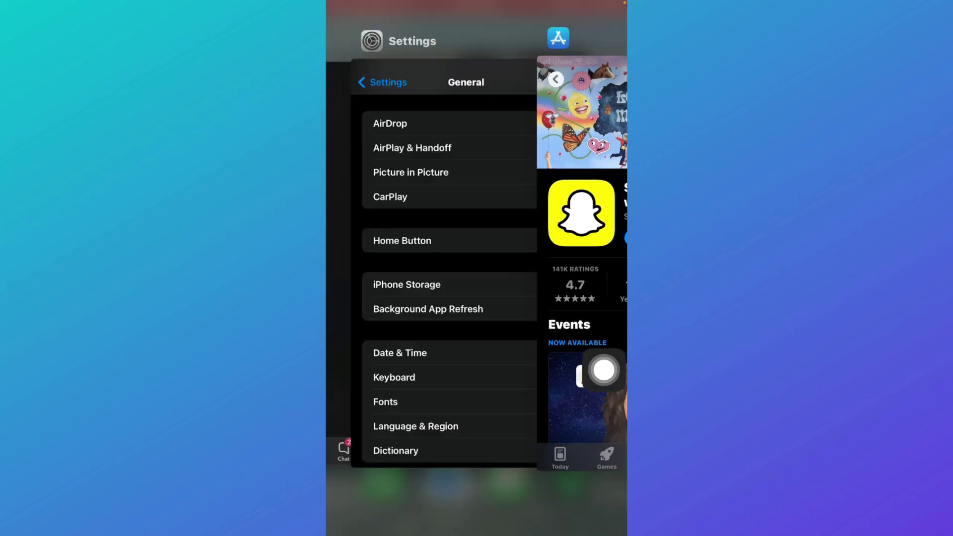
drag(397, 249, 452, 248)
click(357, 248)
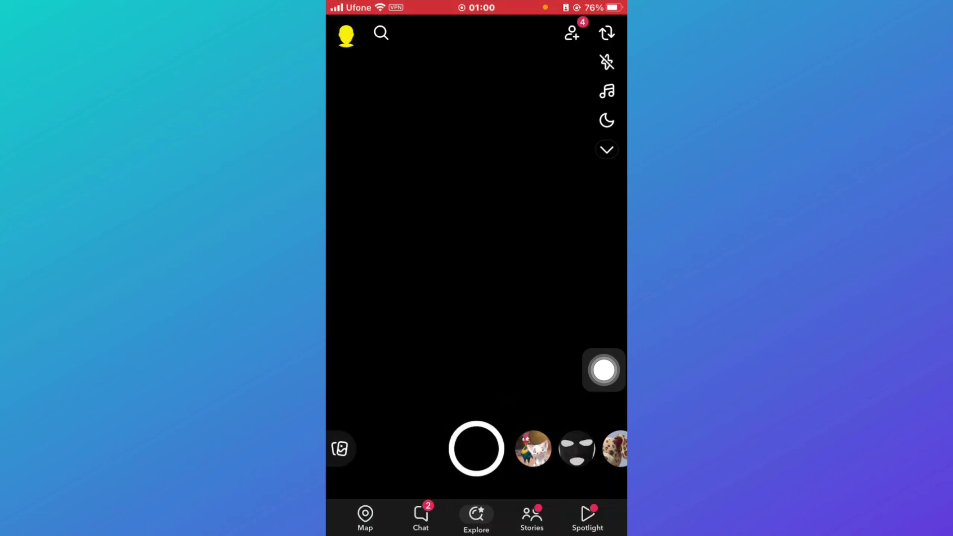
click(420, 517)
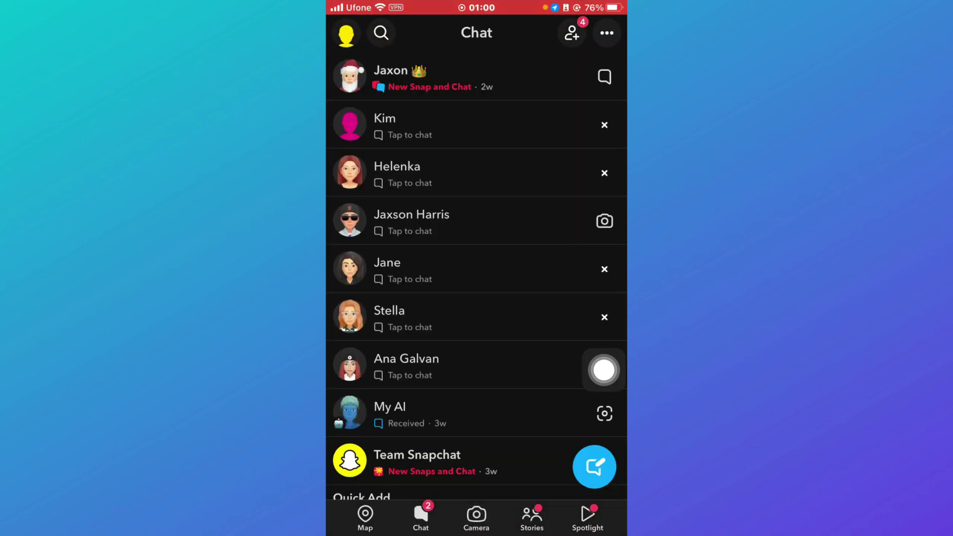
click(381, 32)
click(597, 32)
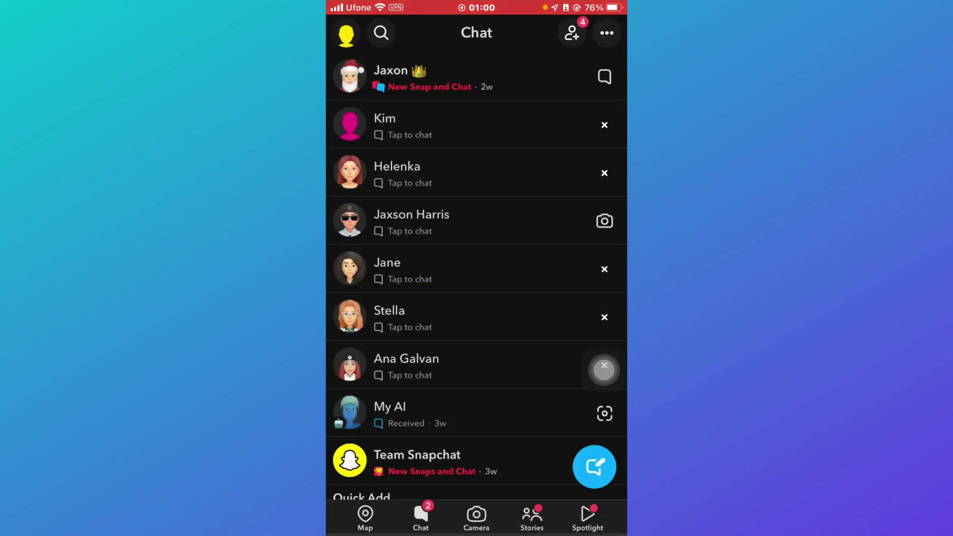
Go from the profile to Settings and open Clear Data under Privacy Controls
click(346, 33)
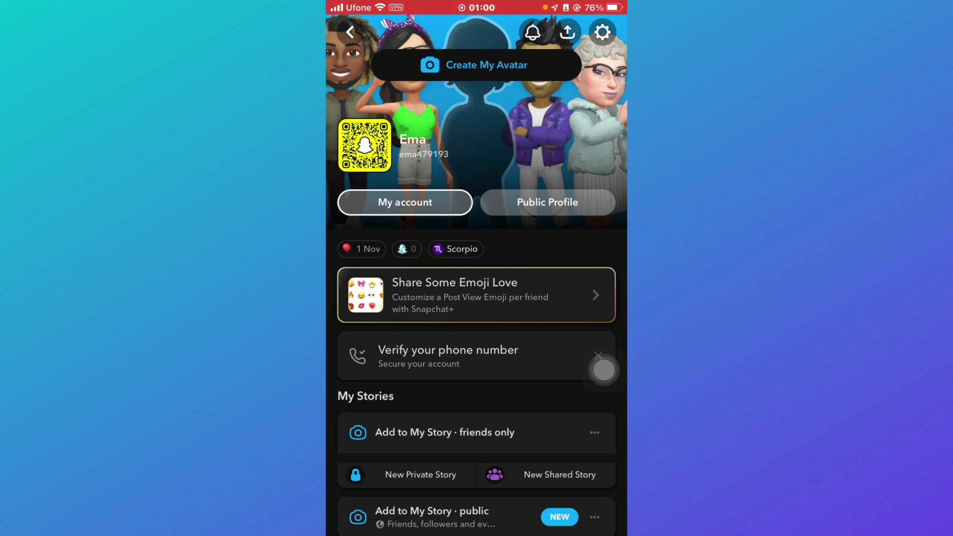
click(603, 32)
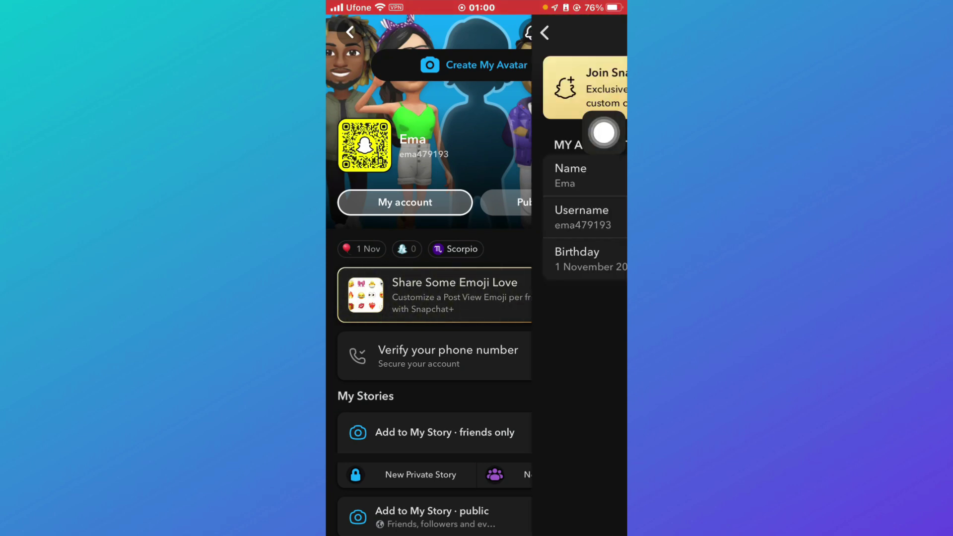
scroll(476, 297, down, 10)
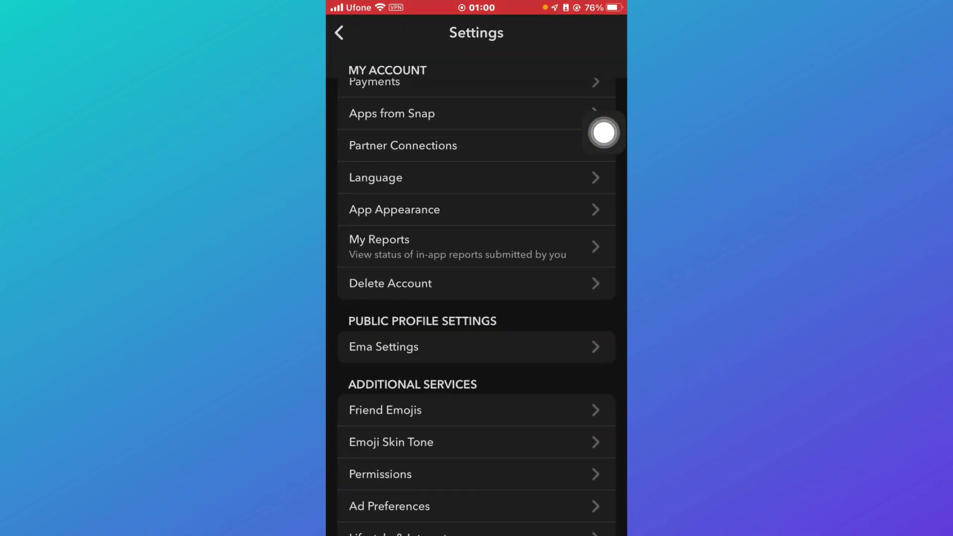
scroll(477, 298, down, 5)
scroll(603, 132, down, 5)
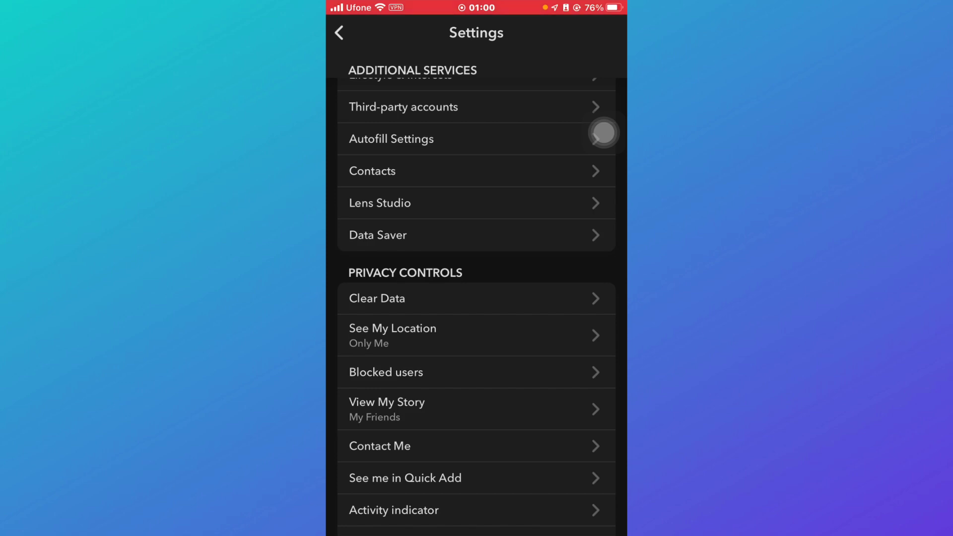
click(603, 133)
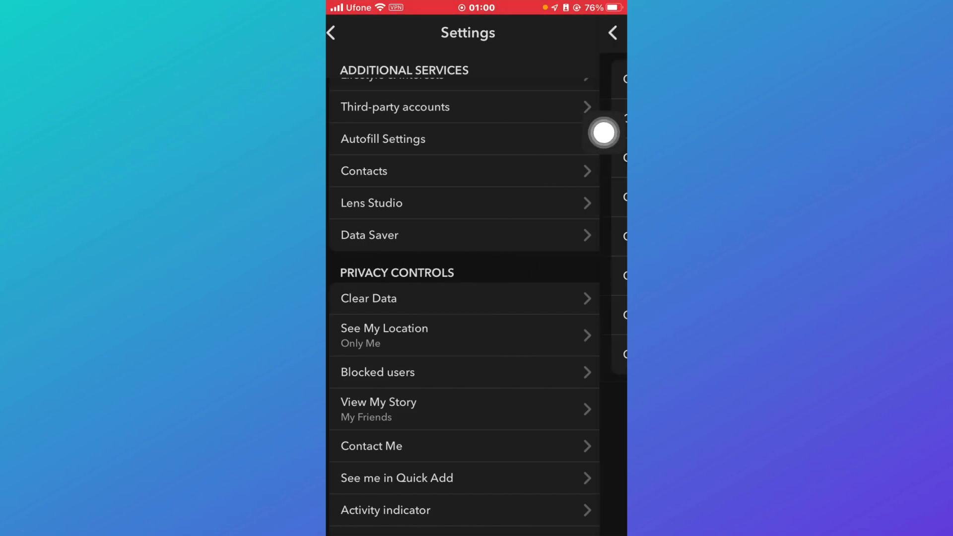
Clear all of Snapchat's cache and return to the Settings list
click(555, 394)
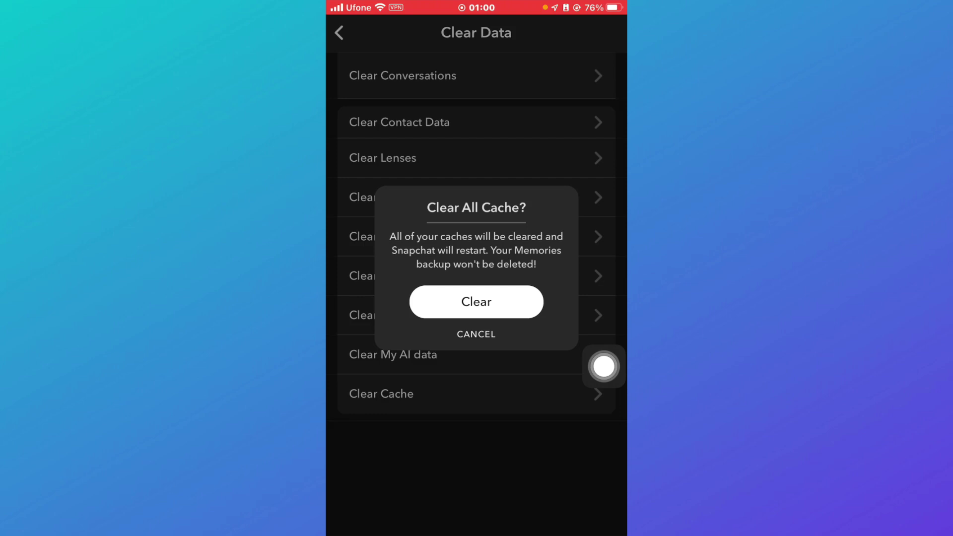
click(476, 334)
click(339, 32)
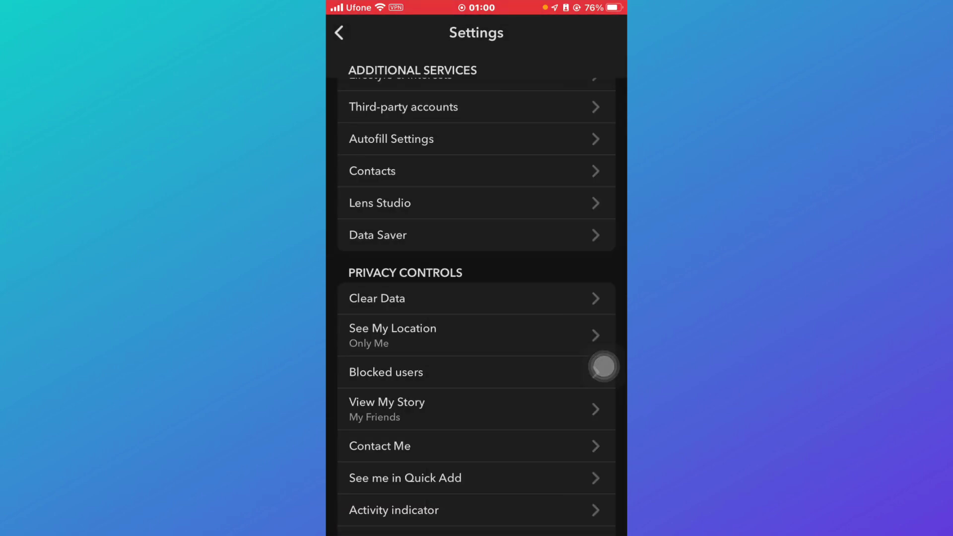
Start a bug report from Bugs and Suggestions and choose a category
scroll(604, 366, down, 15)
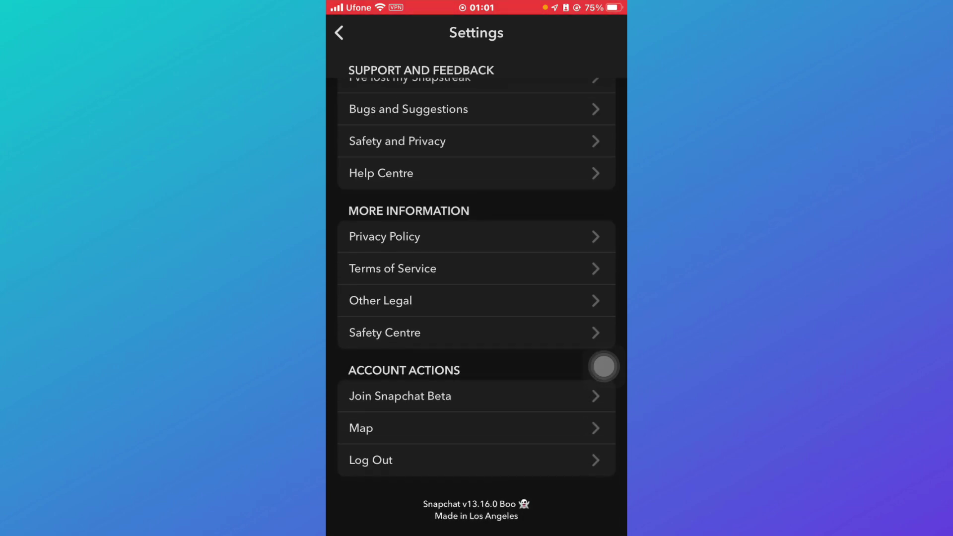
scroll(603, 366, up, 3)
click(420, 181)
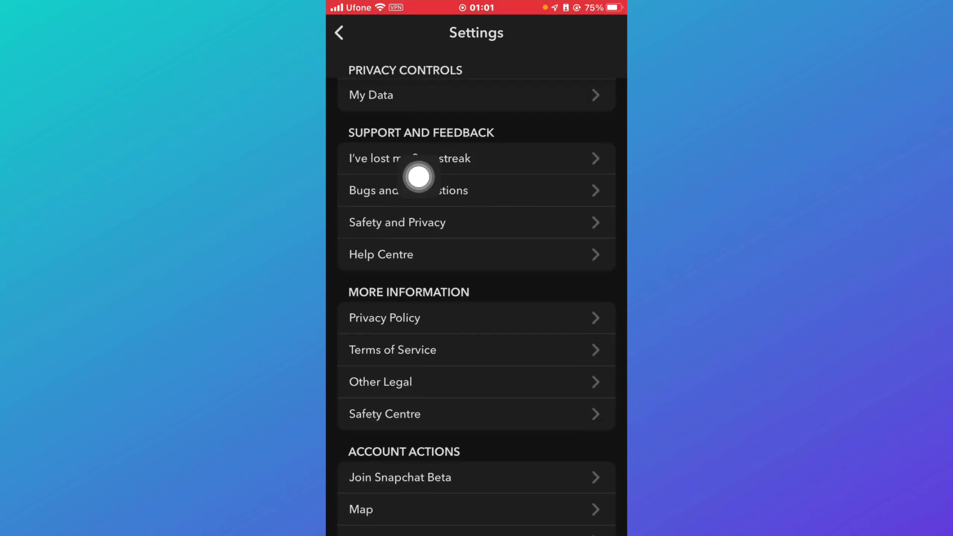
click(430, 79)
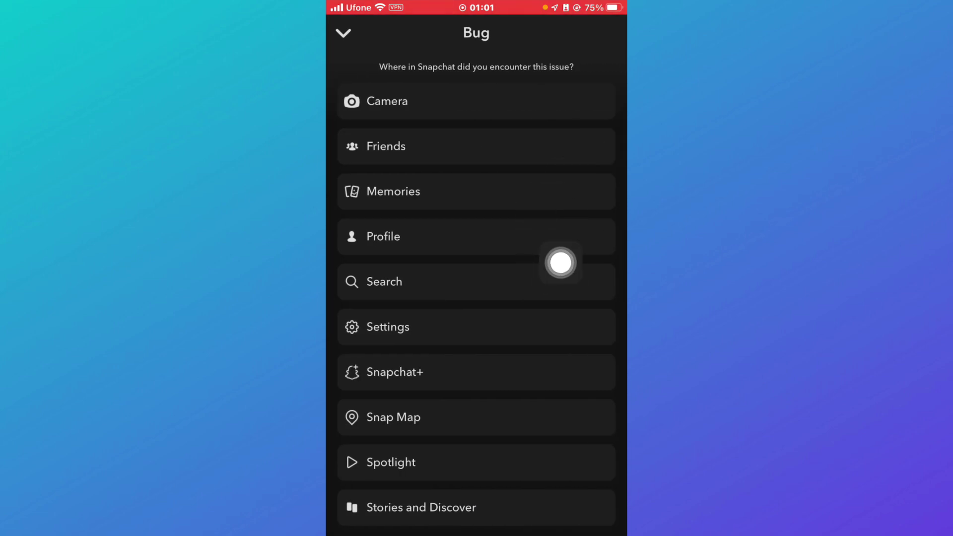
click(507, 319)
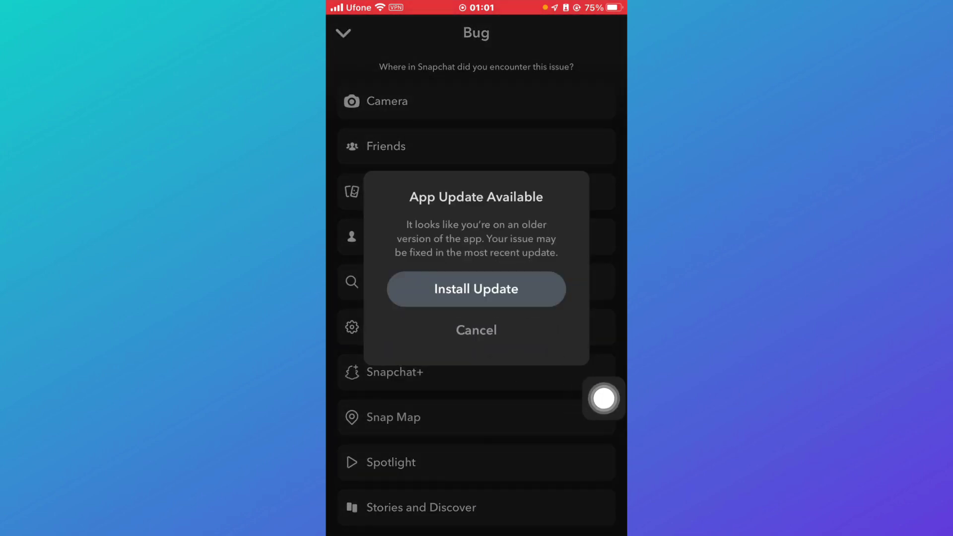
Decline the App Update Available offer and look over the issue-location list
click(476, 330)
scroll(477, 298, down, 2)
scroll(476, 298, up, 2)
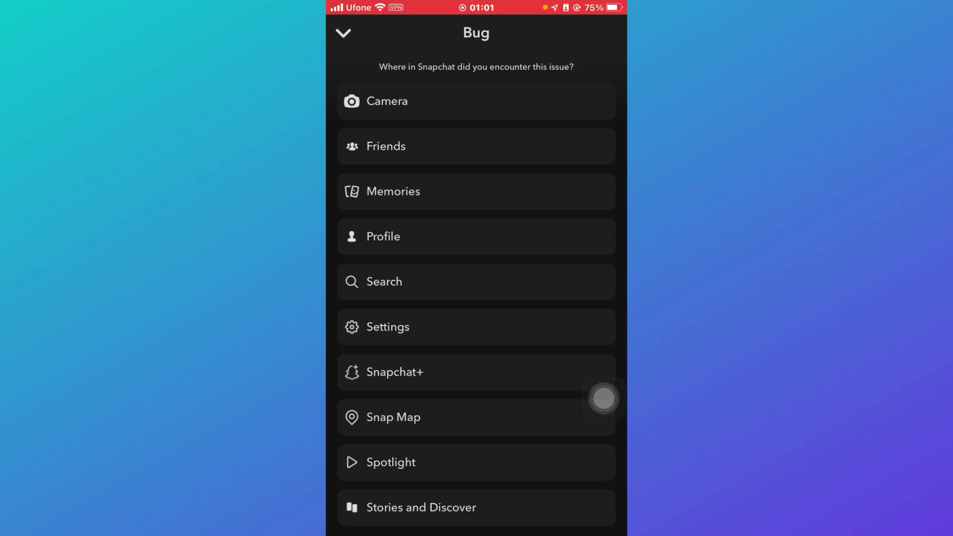
scroll(477, 298, down, 1)
scroll(476, 298, up, 2)
mouse_move(603, 398)
mouse_down()
mouse_move(508, 178)
mouse_move(412, 166)
mouse_up()
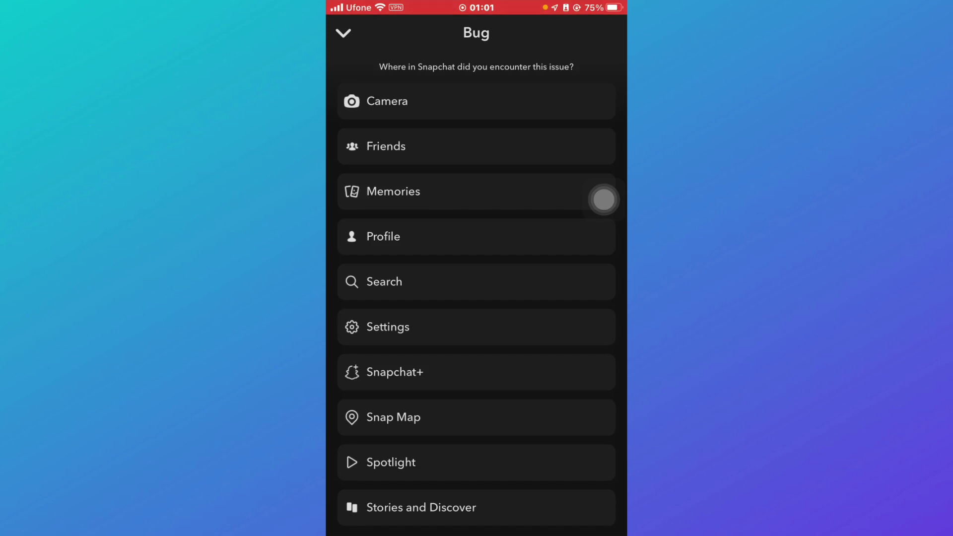
Back out of the bug report, Bugs and Suggestions, Settings and profile to the camera
click(343, 32)
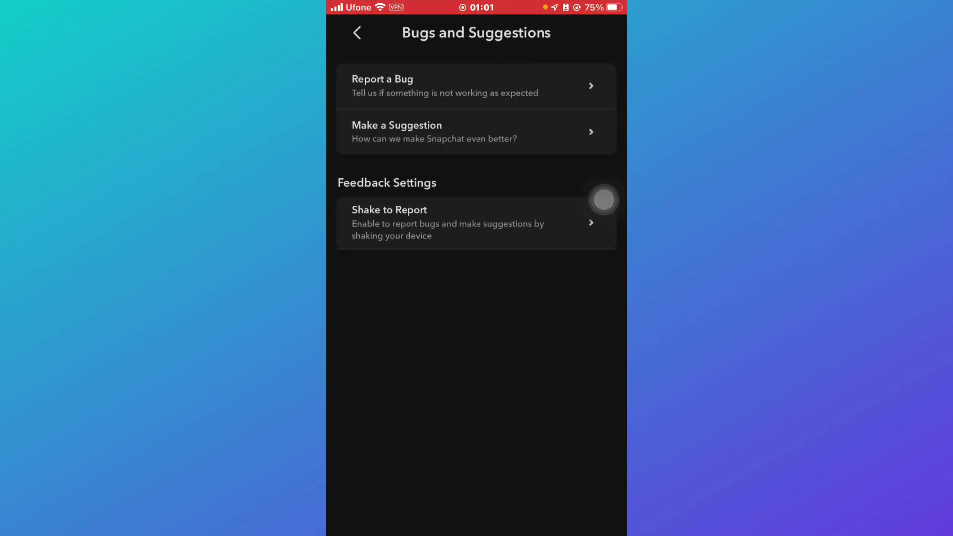
click(357, 32)
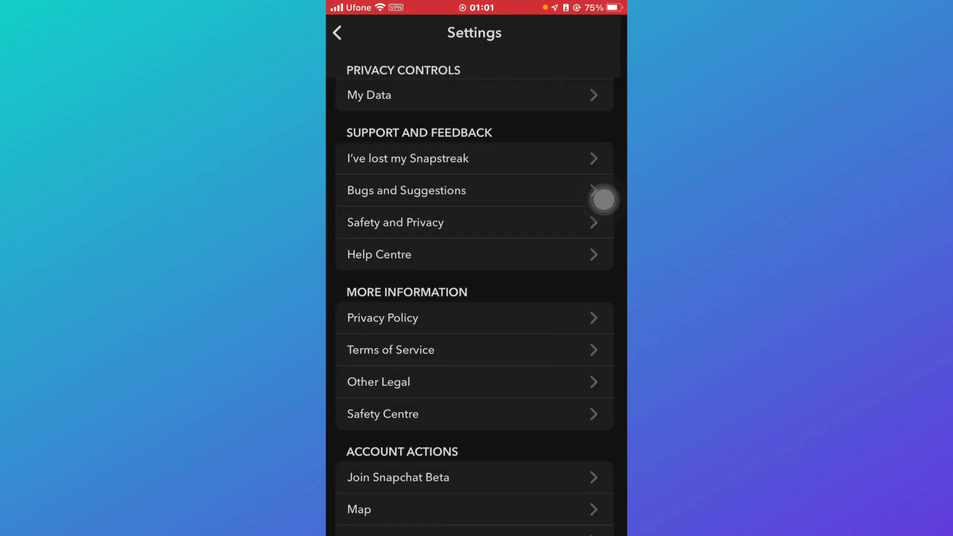
click(339, 33)
click(348, 32)
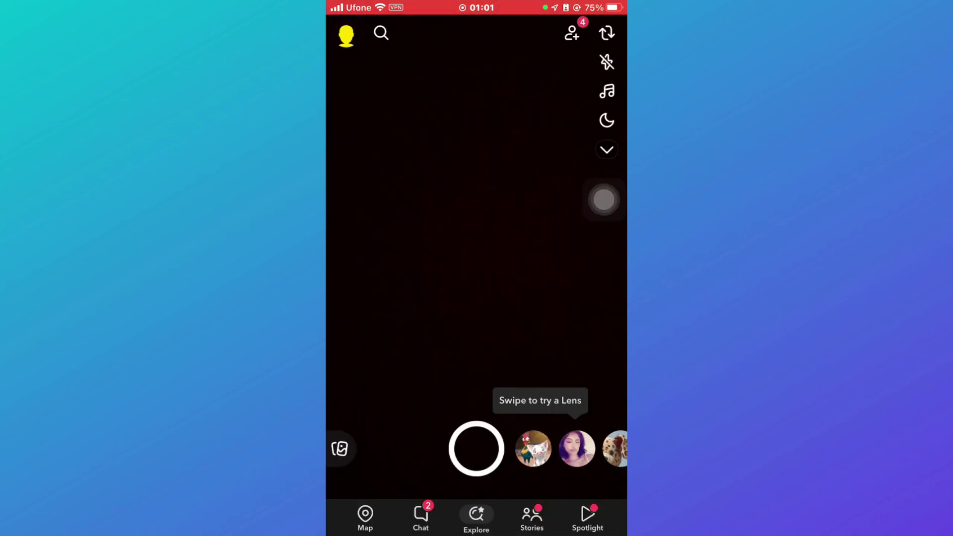